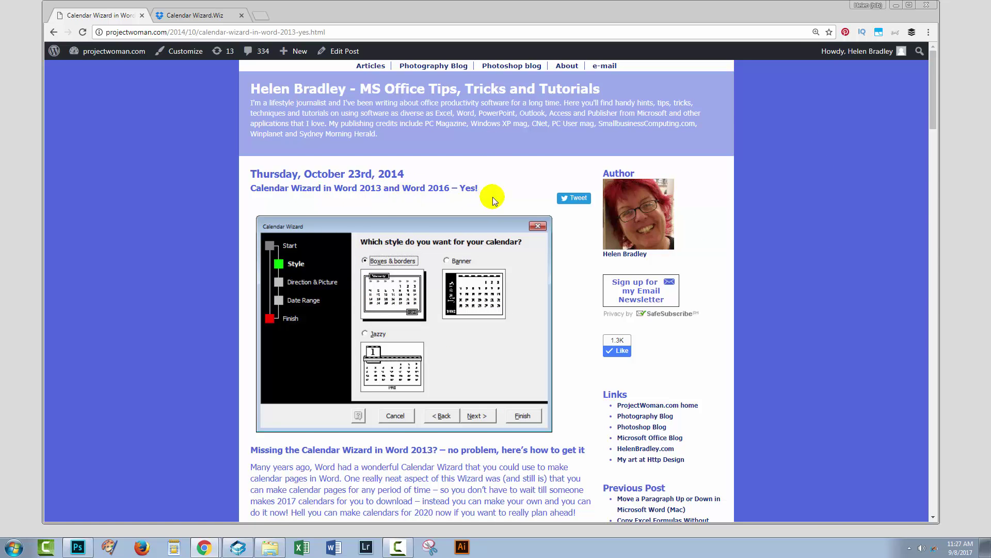
Open the 'Microsoft Word Calendar Wizard Download for Word 2013 and Word 2016' link in a new tab.
scroll(380, 197, down, 1)
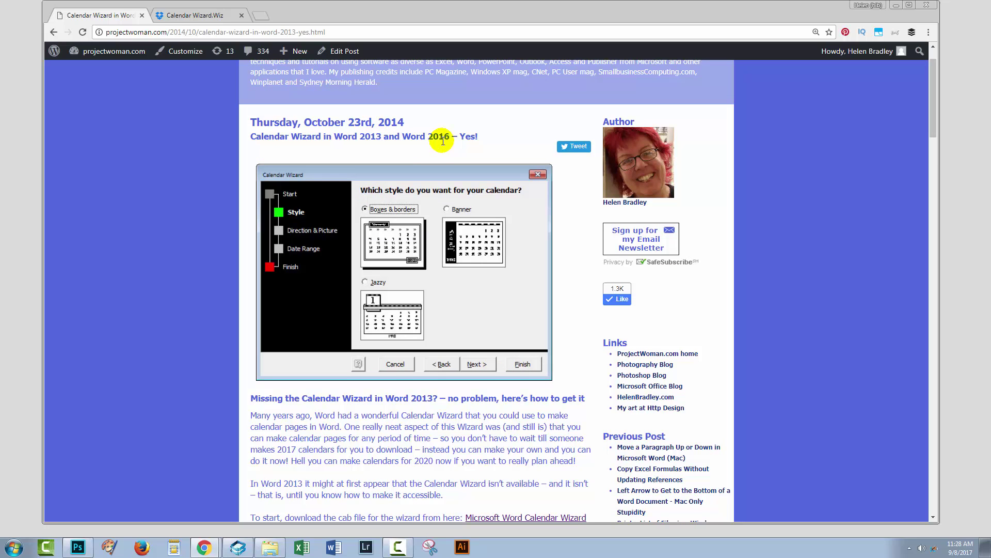
scroll(444, 155, down, 2)
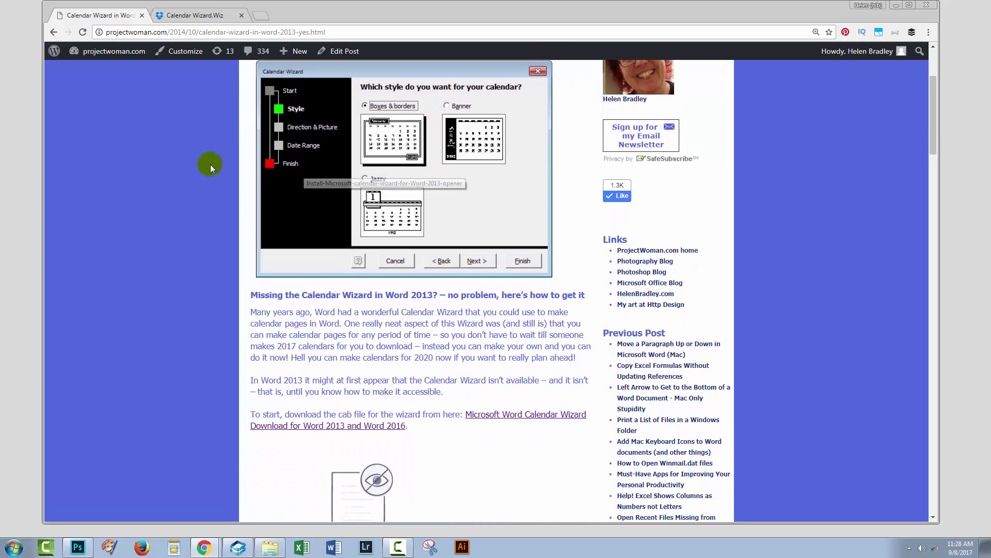
scroll(406, 274, up, 3)
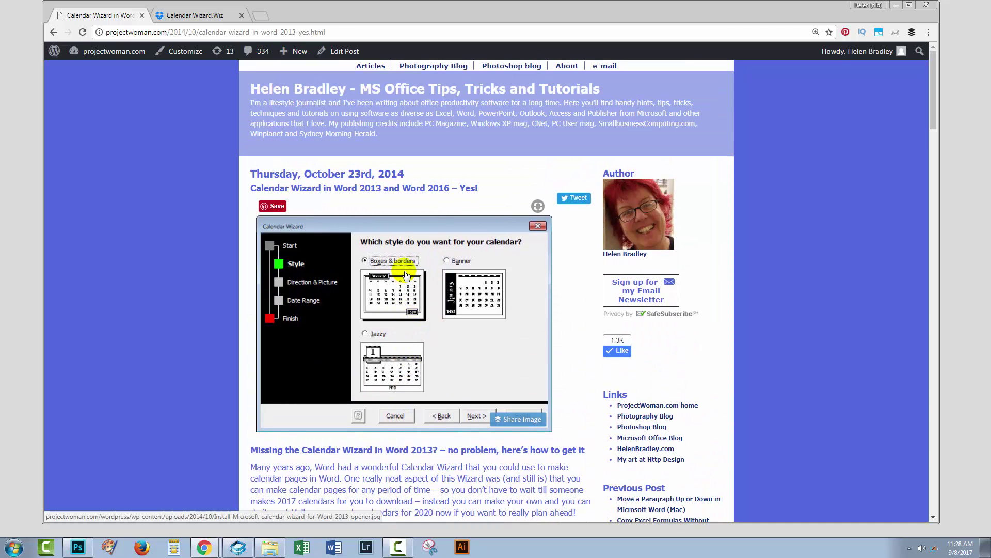
scroll(582, 403, down, 5)
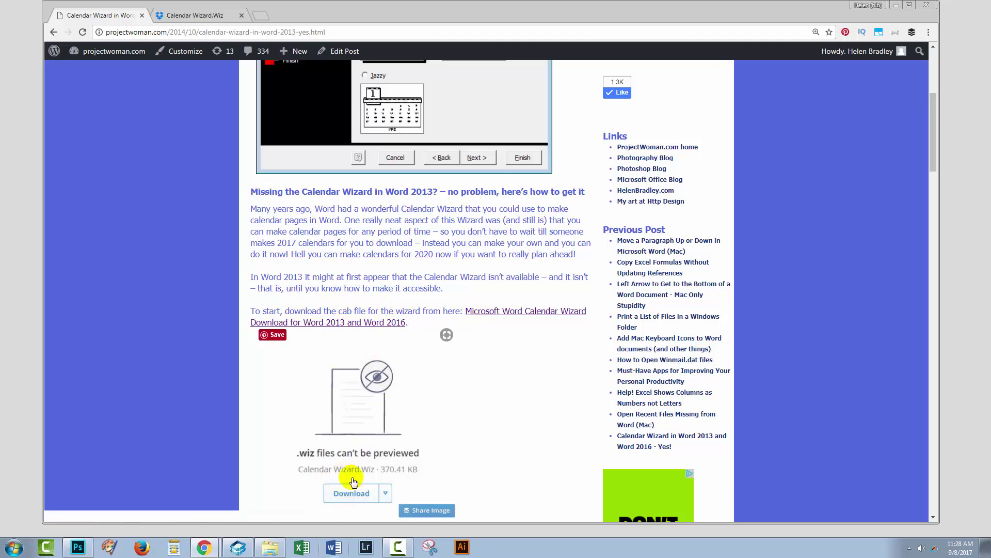
click(514, 316)
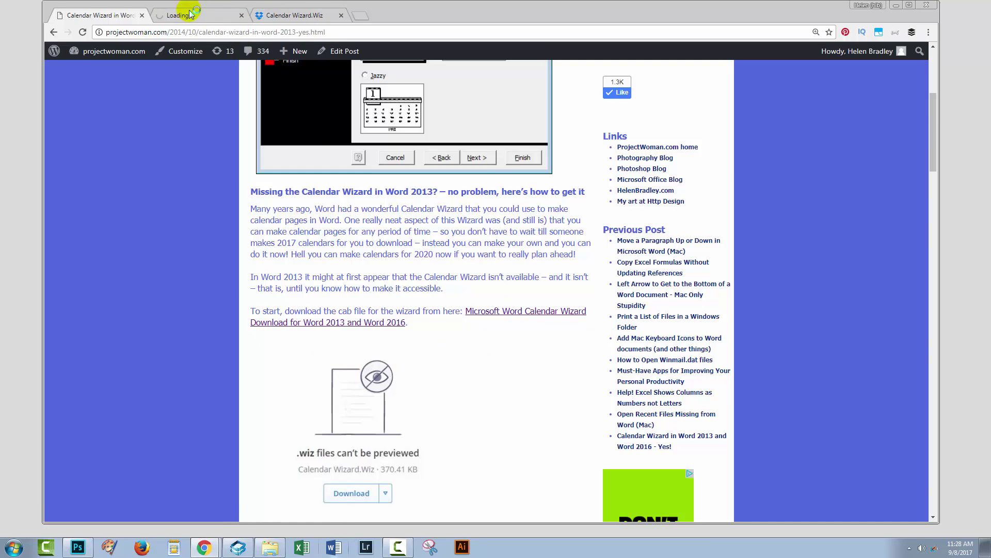
View the Dropbox page for Calendar Wizard.Wiz, then switch to the Downloads folder window.
click(230, 15)
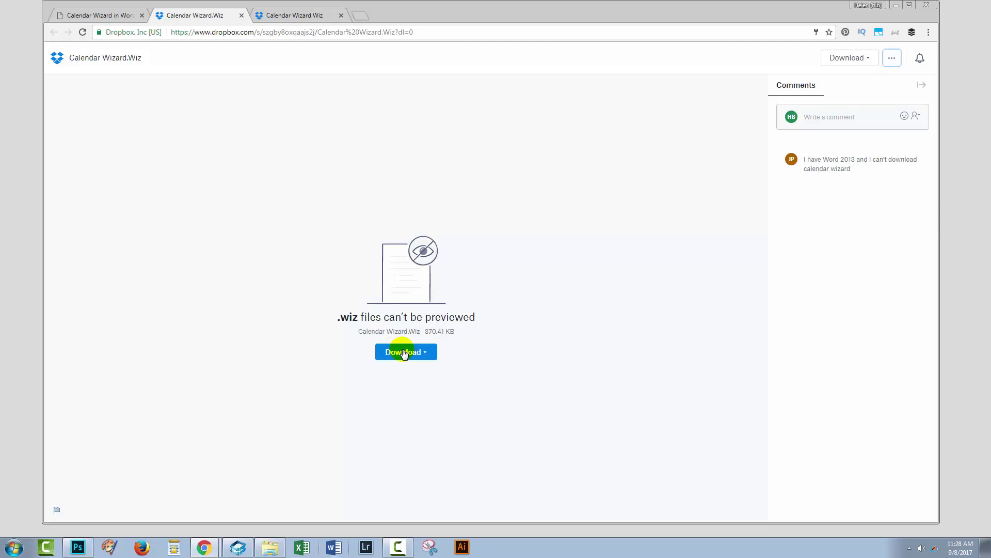
key(alt+Tab)
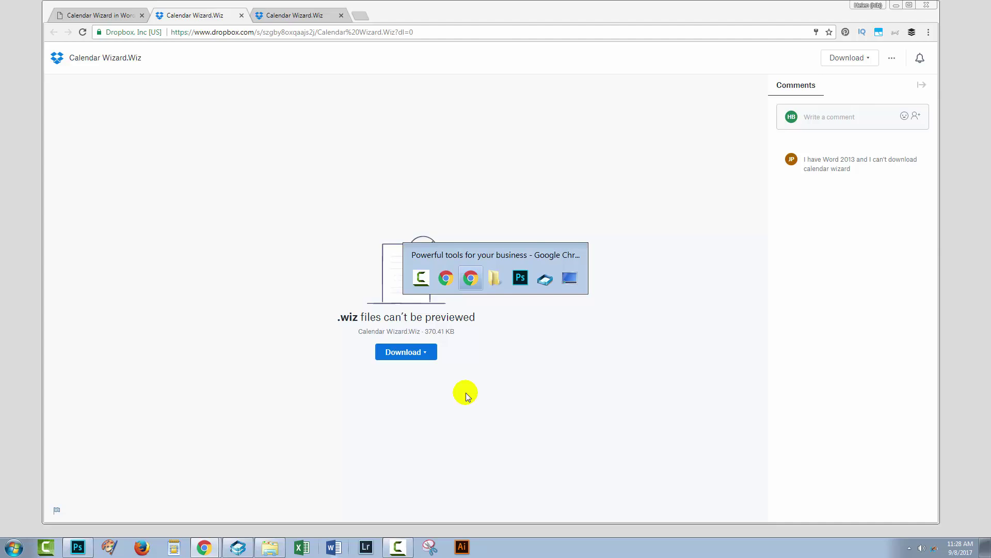
Open Calendar Wizard.Wiz from the Downloads > Calendar Wizard wiz file folder into Word.
key(alt+Tab)
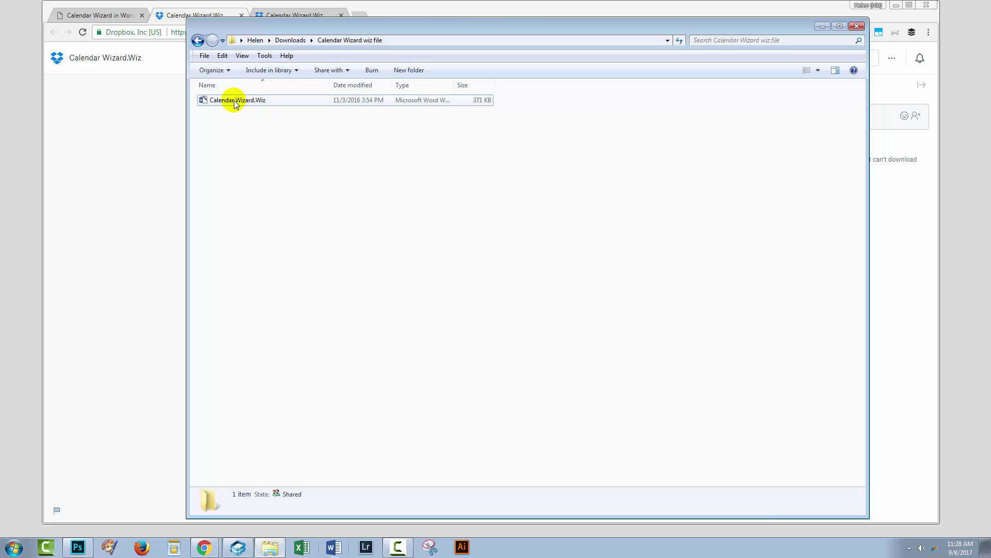
click(231, 102)
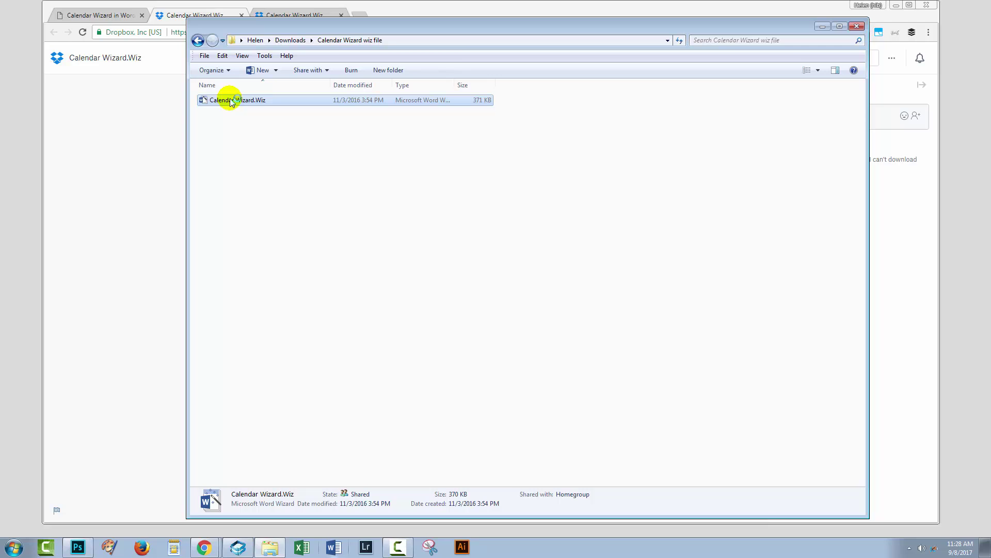
double_click(231, 102)
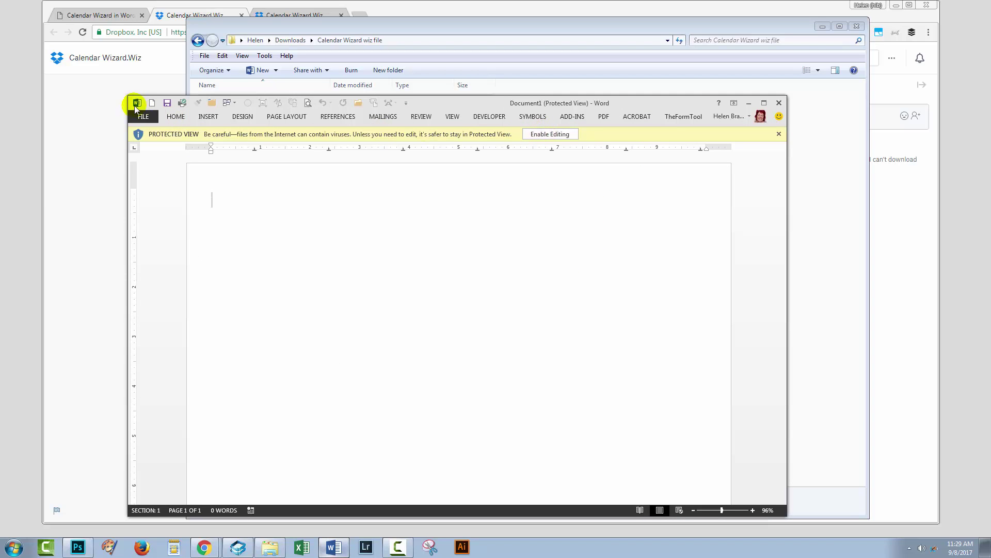
Enable editing, maximize Word, and run the Calendar Wizard.Wiz template's StartWizard macro.
click(549, 135)
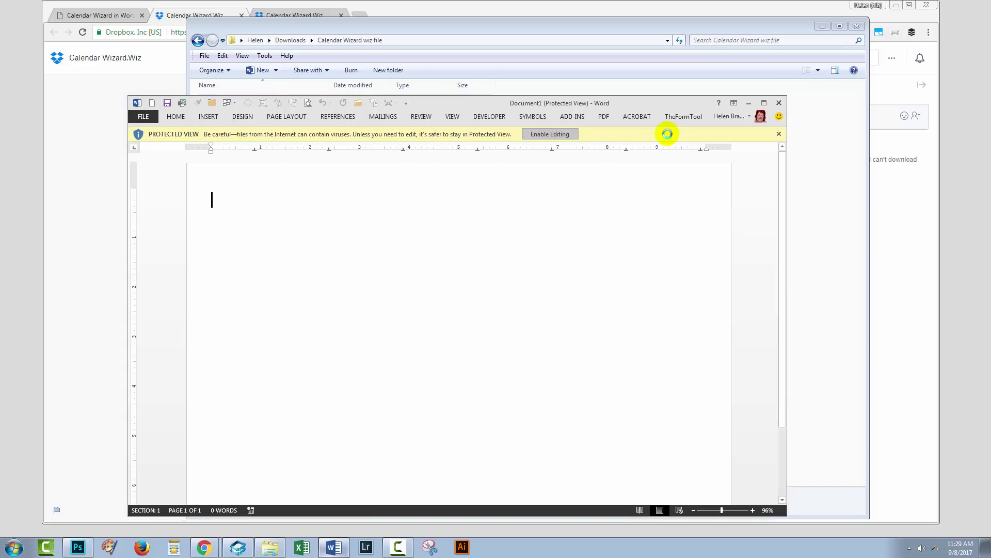
click(765, 102)
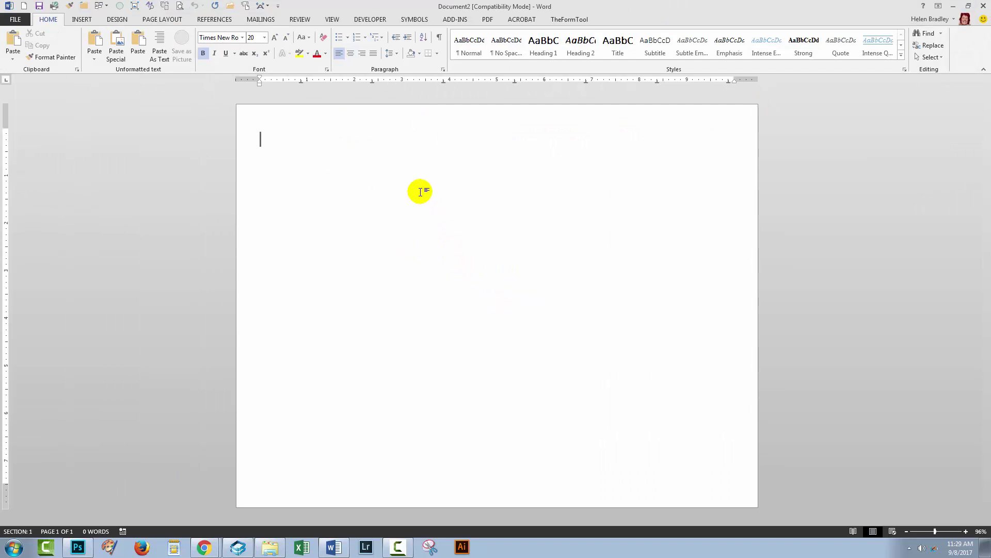
click(335, 20)
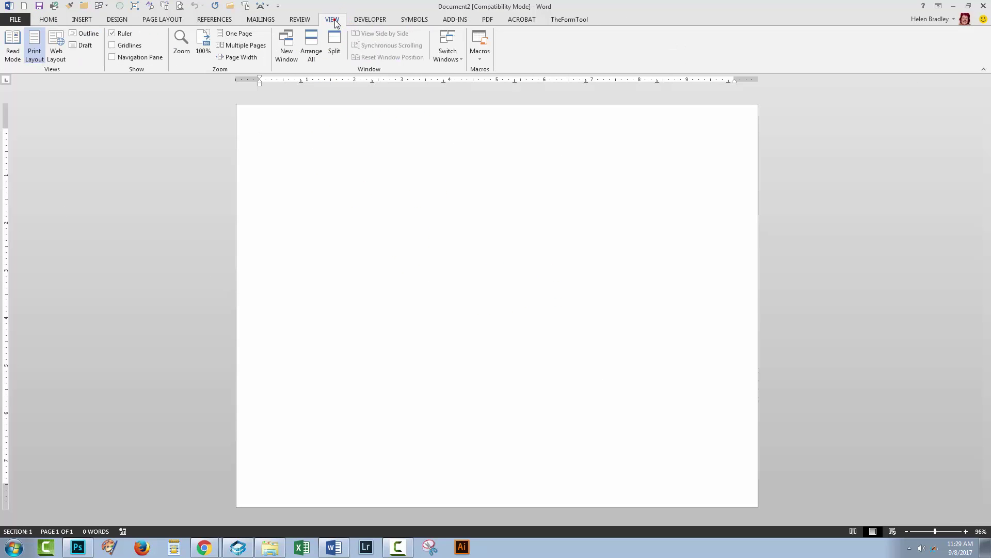
click(479, 52)
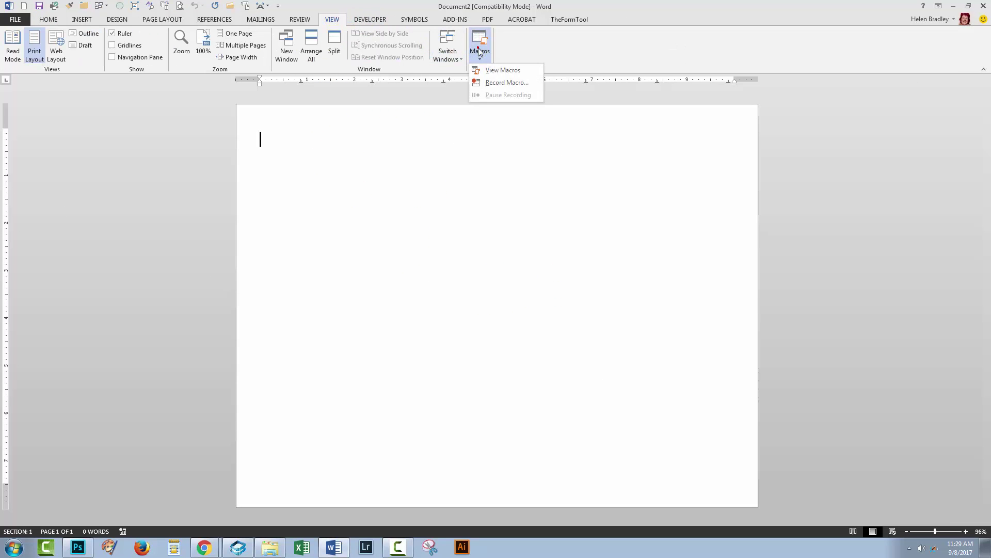
click(497, 70)
scroll(192, 250, down, 2)
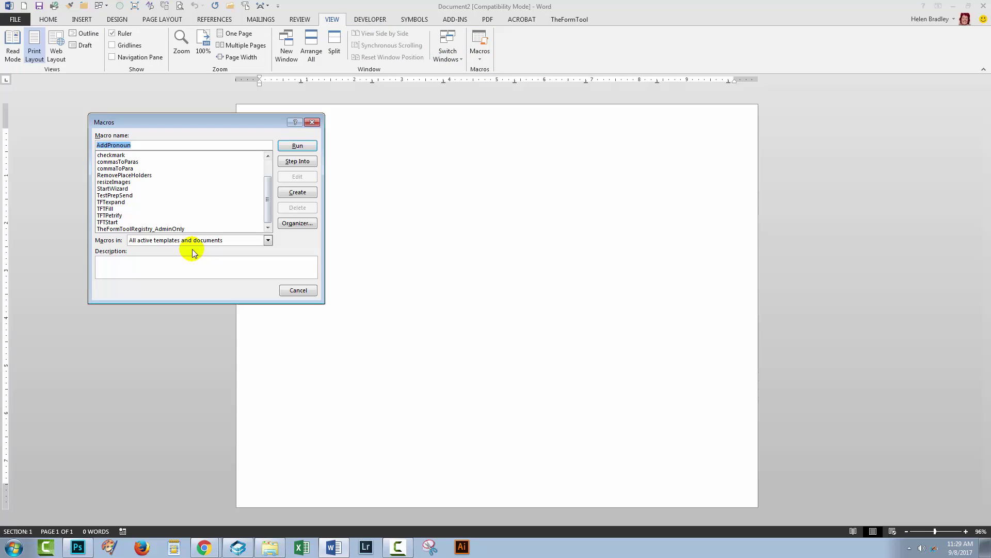
click(196, 240)
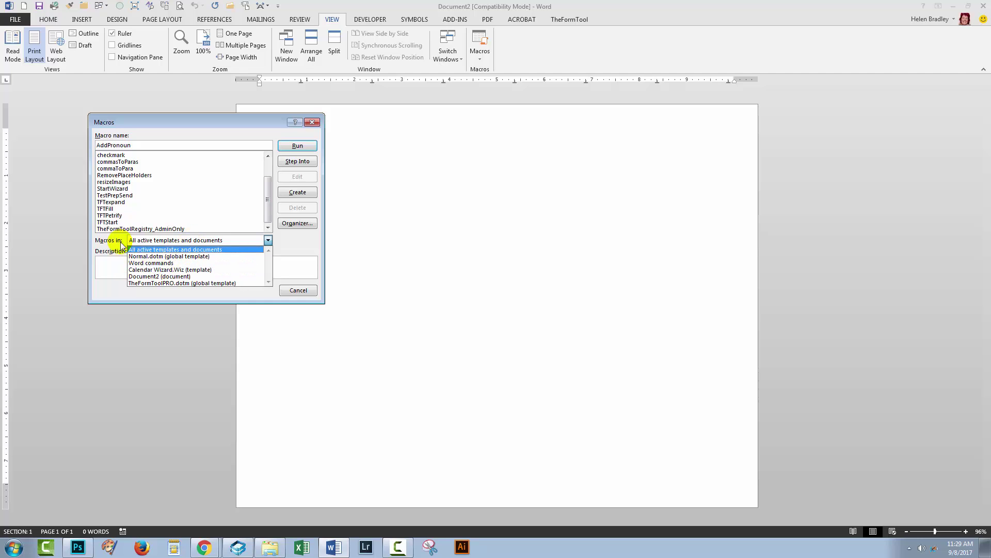
click(190, 269)
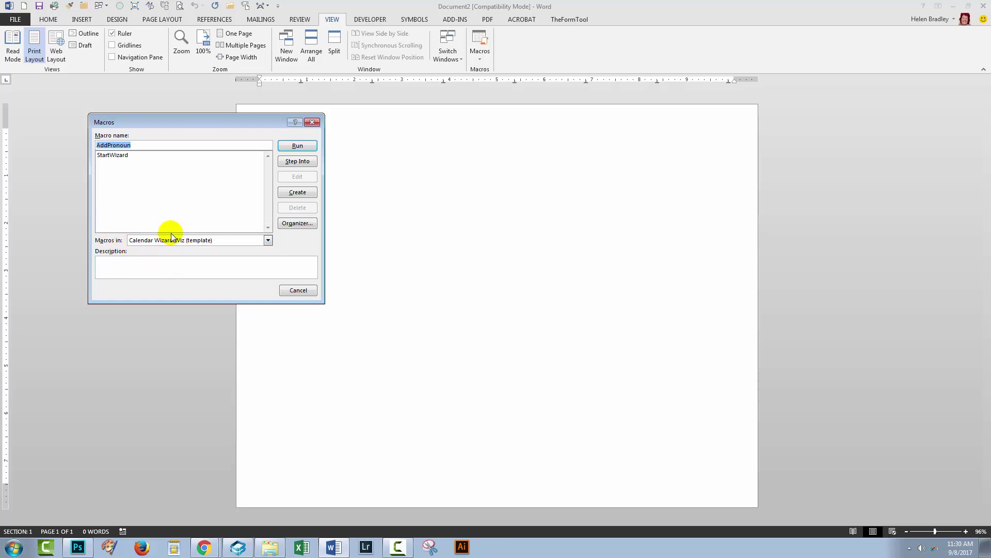
click(109, 155)
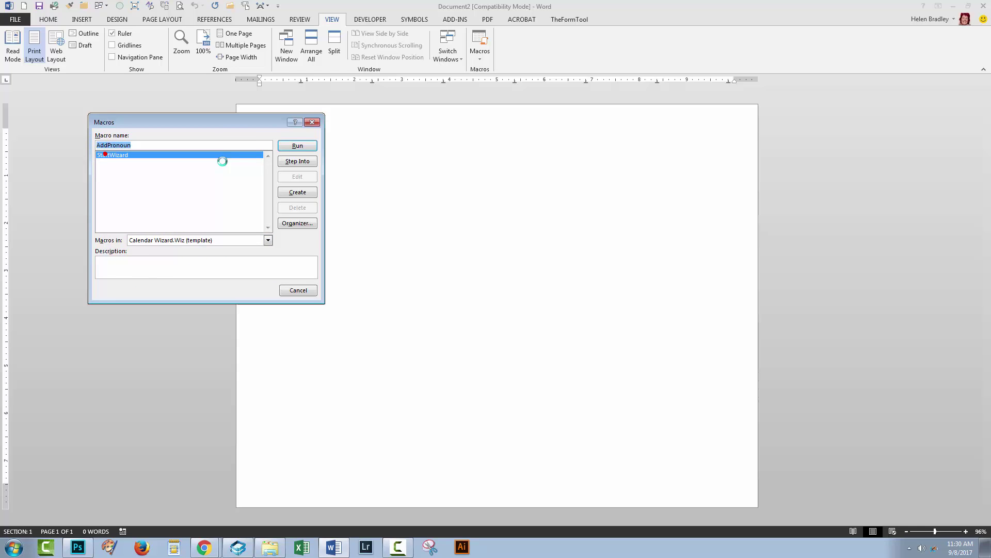
click(292, 145)
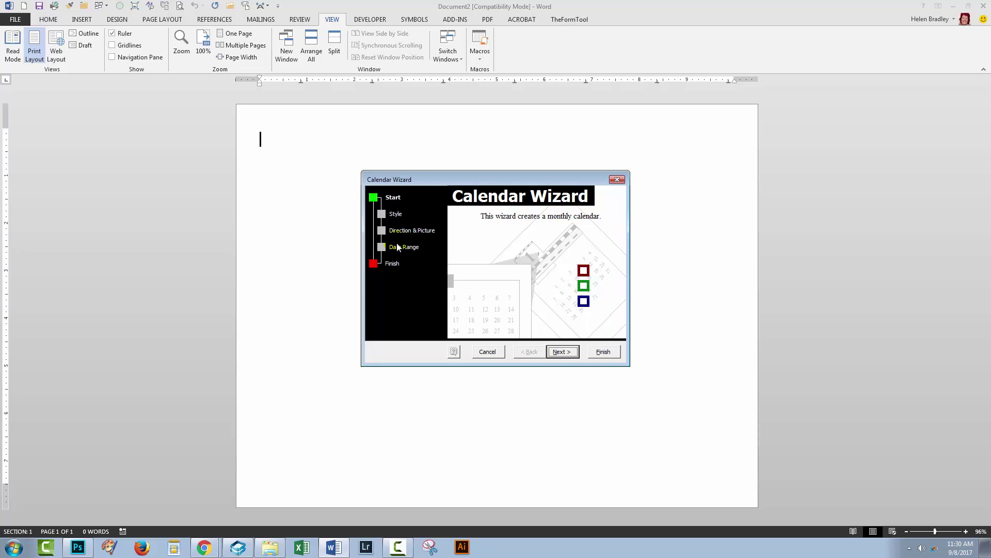
Choose the Banner style and Landscape direction with room for a picture.
click(559, 350)
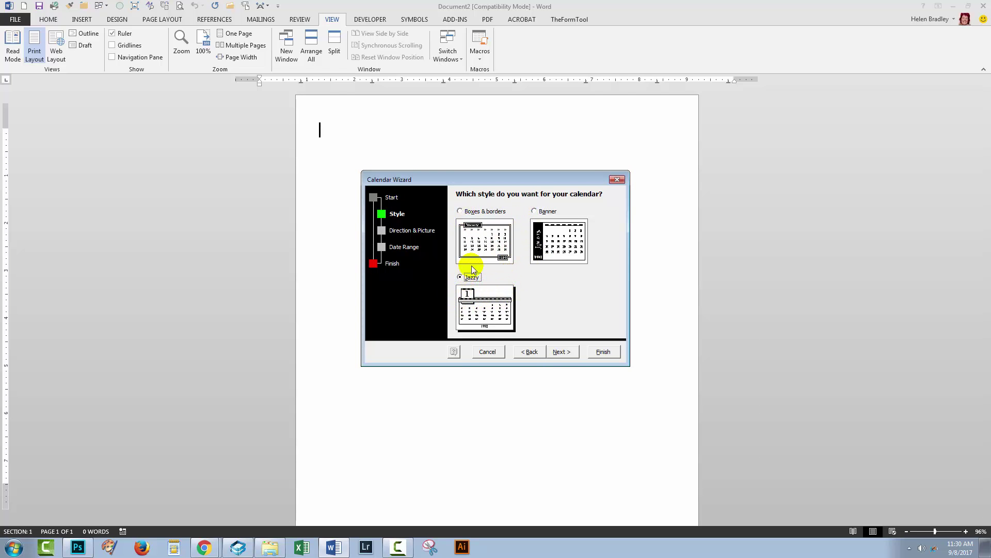
click(535, 213)
click(559, 352)
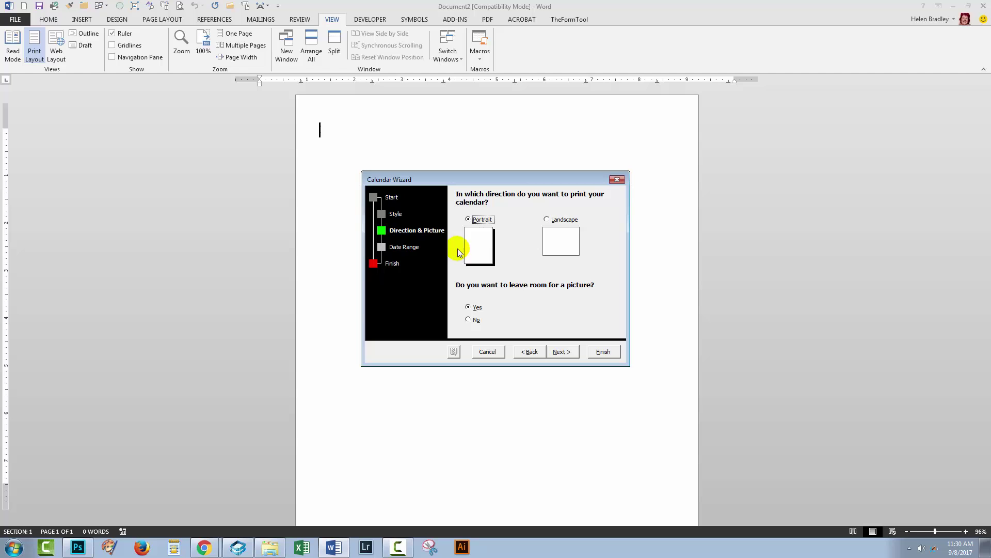
click(547, 219)
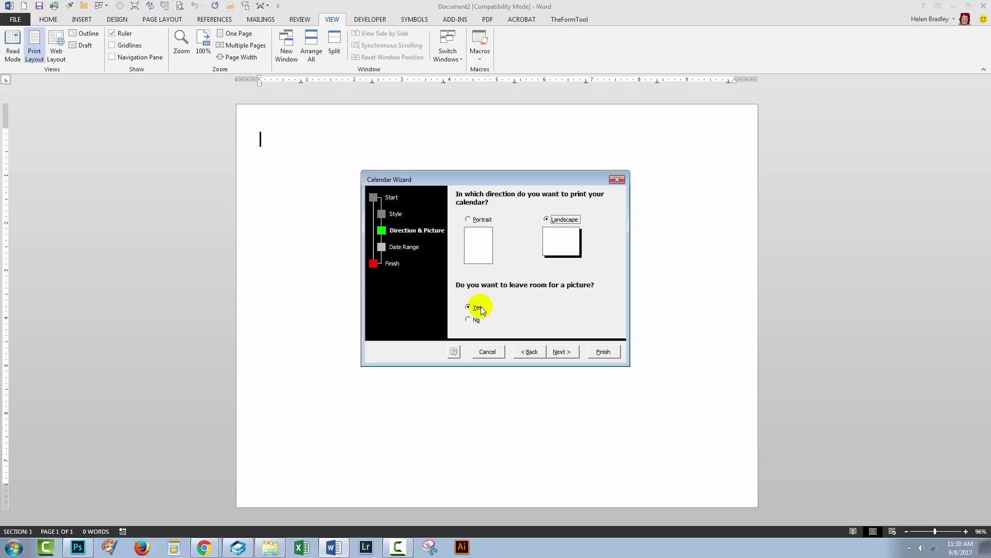
click(563, 351)
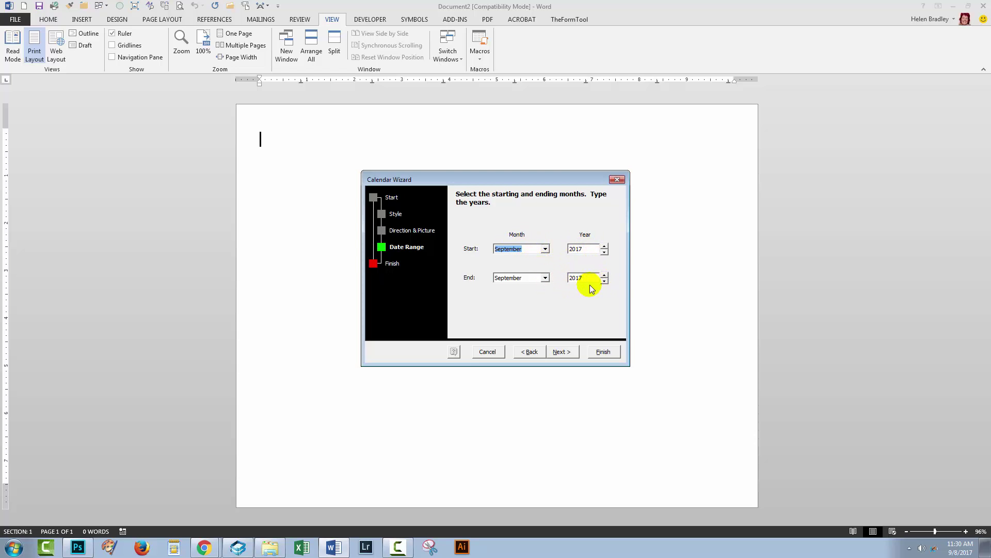
Set the calendar's end to August 2018, keeping the September 2017 start.
click(545, 277)
click(532, 307)
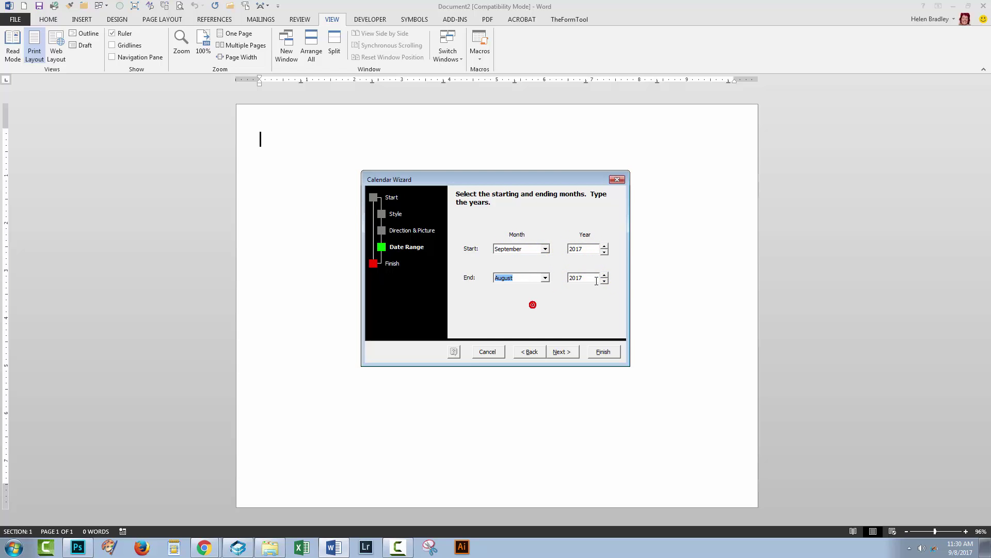
click(605, 281)
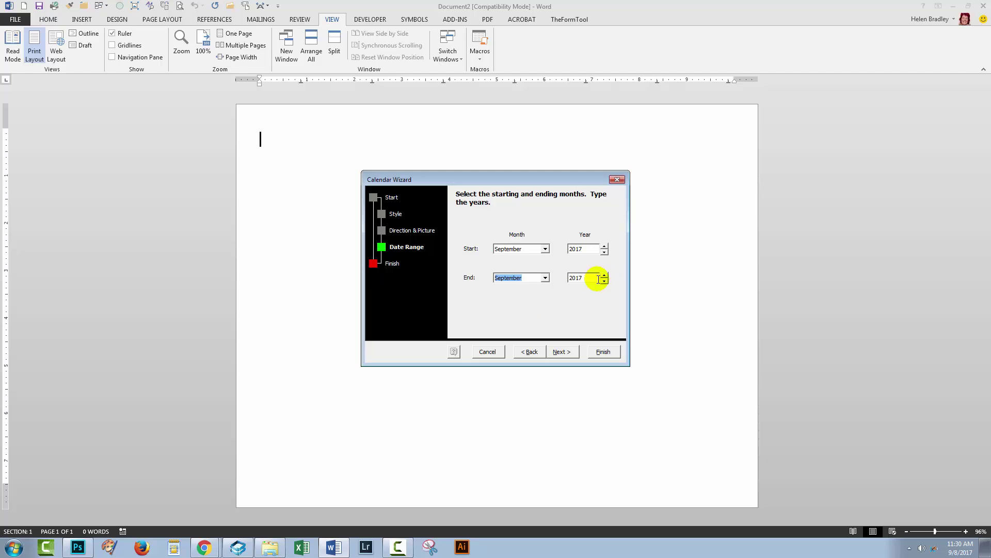
click(605, 281)
click(545, 278)
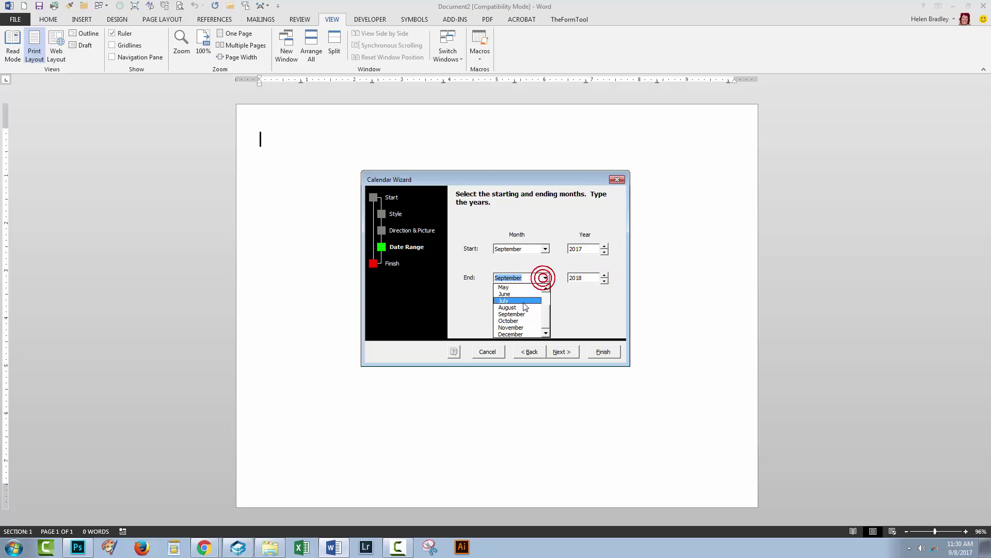
click(522, 307)
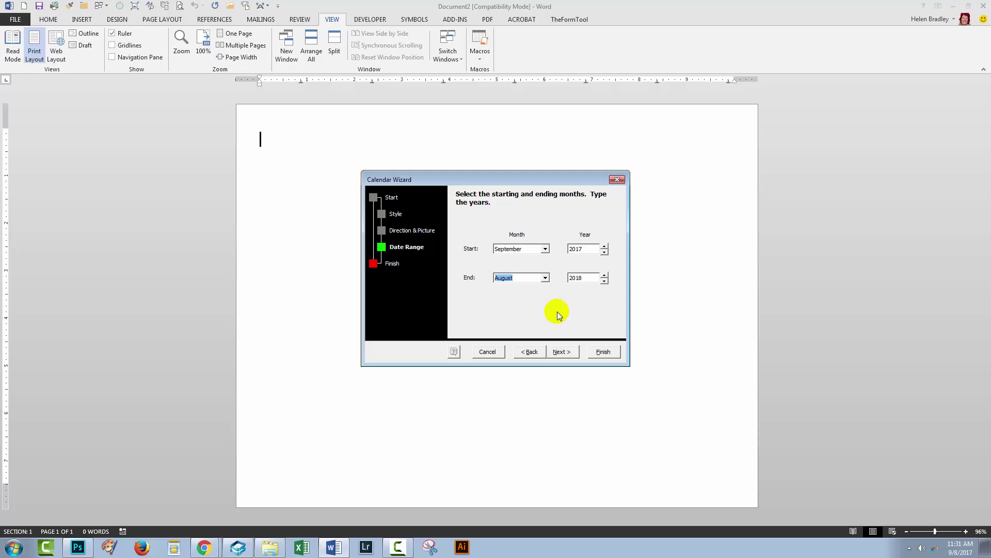
Finish the wizard to create the 12-page banner calendar and scroll through its pages.
click(557, 352)
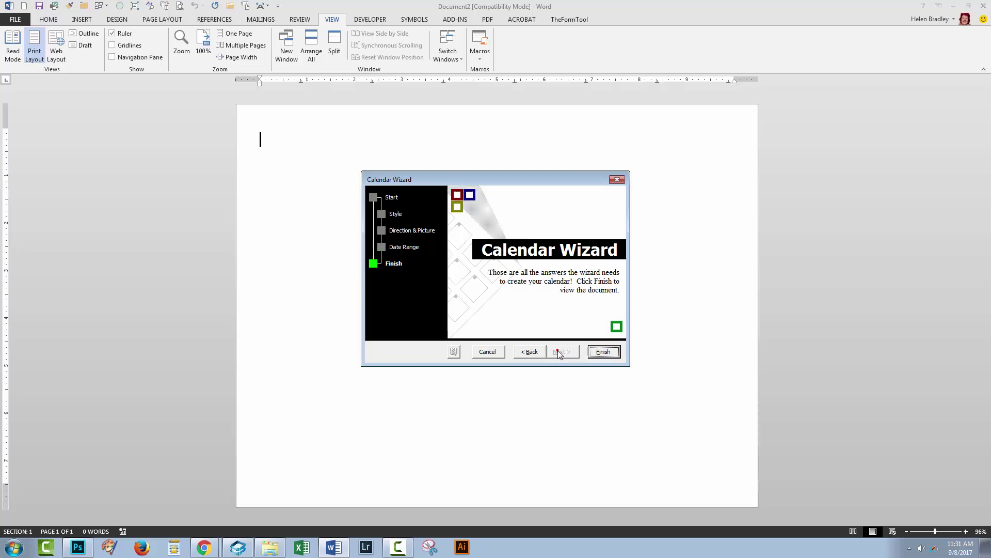
click(597, 353)
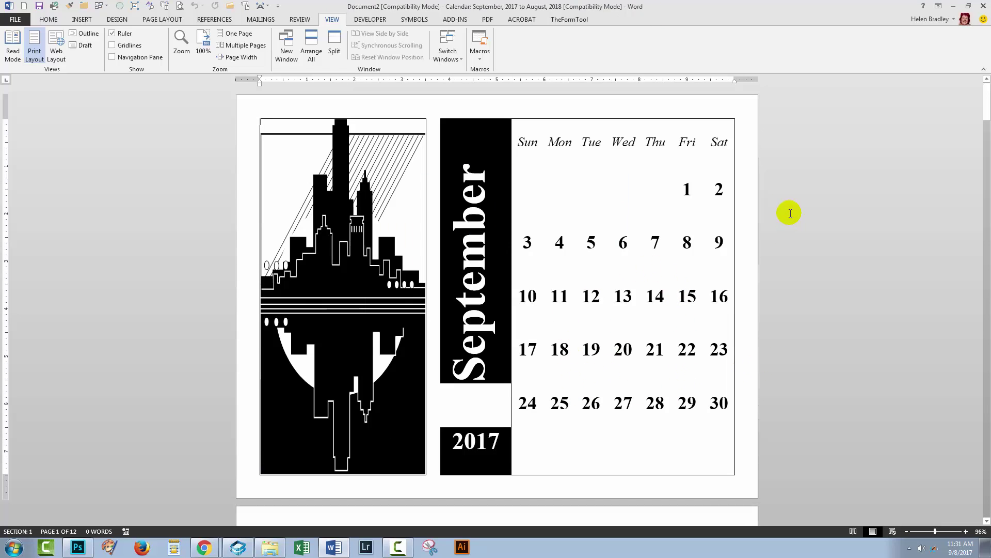
scroll(804, 247, down, 15)
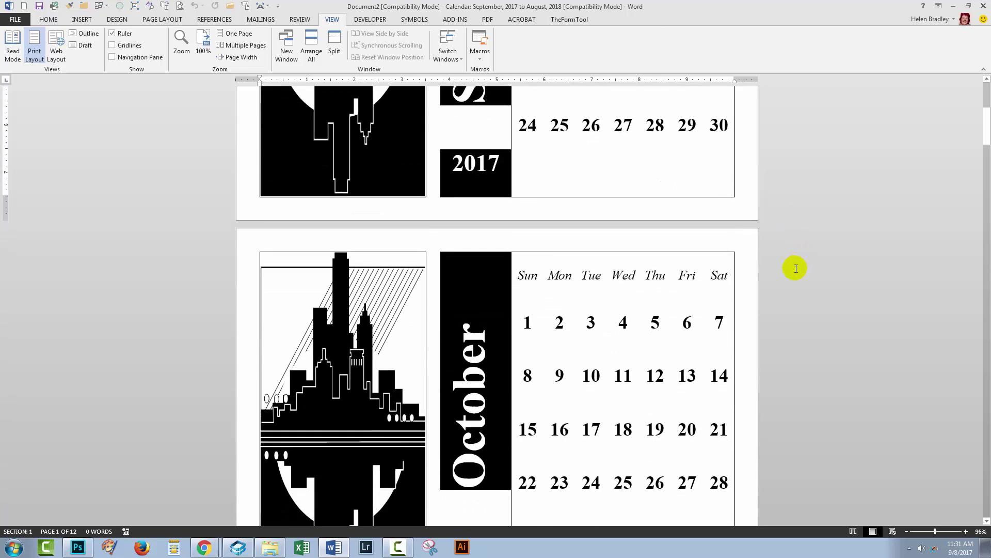
scroll(515, 343, down, 3)
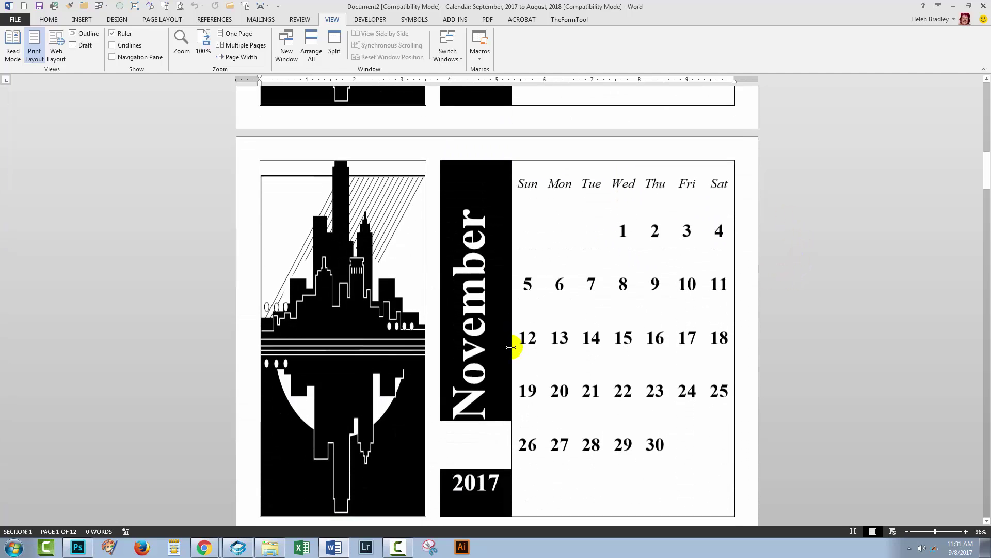
Select the September 2017 date cells, then the city skyline picture.
click(501, 421)
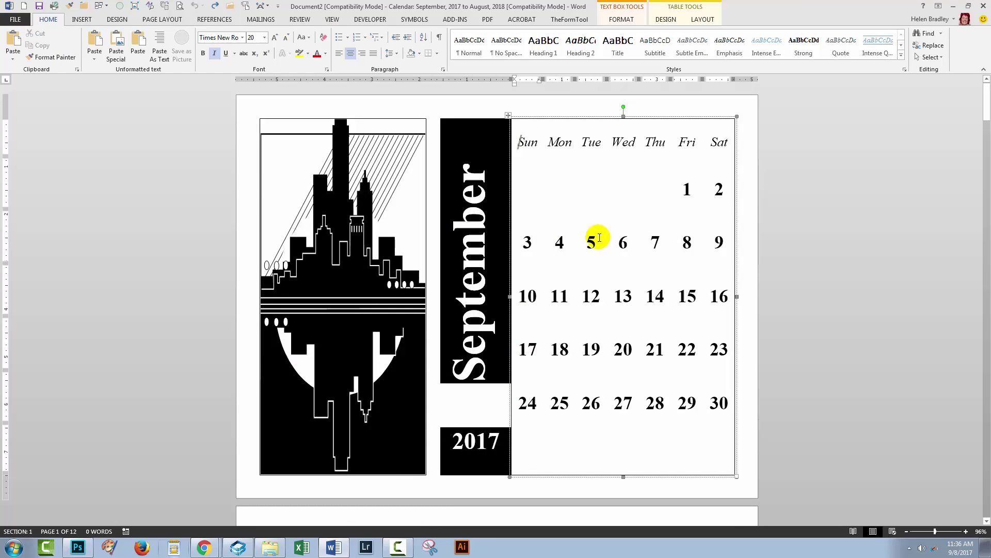
click(524, 189)
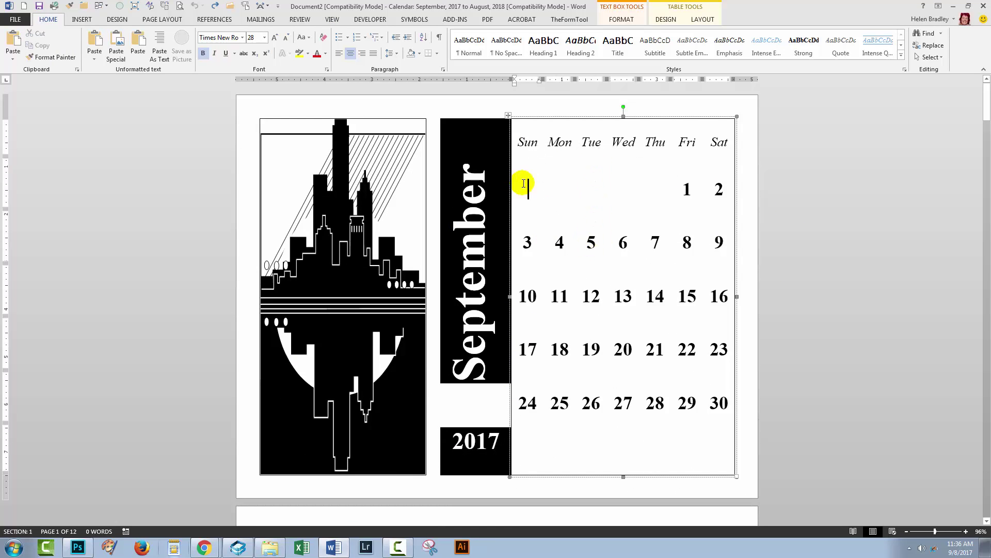
drag(524, 188, 719, 388)
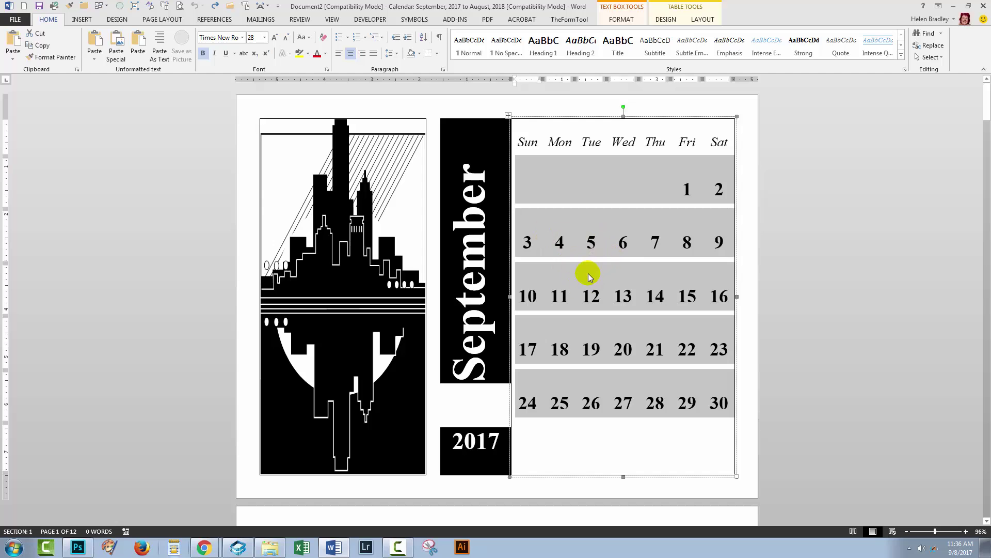
click(354, 232)
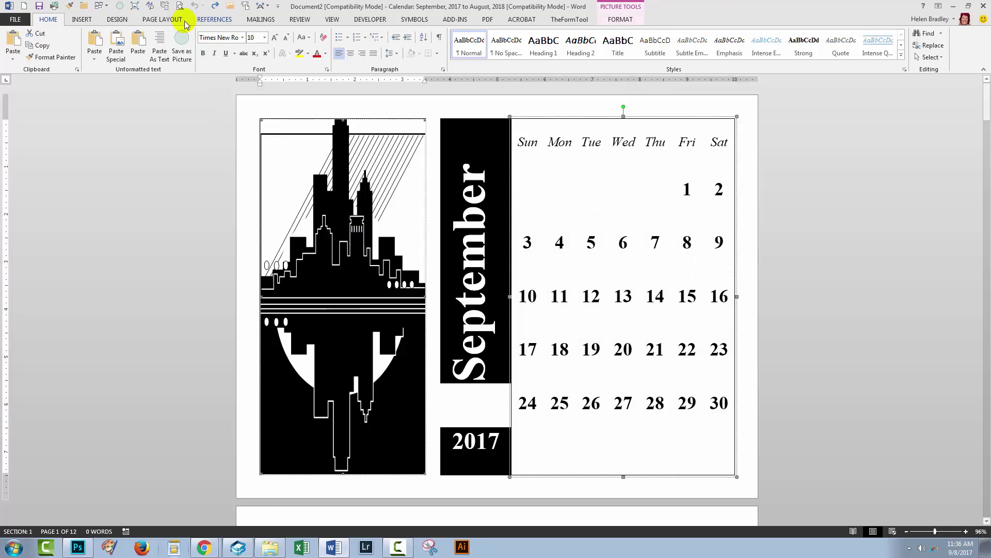
Replace September's skyline picture with aaa lifeguard.jpg via Insert > Pictures.
click(82, 20)
click(110, 54)
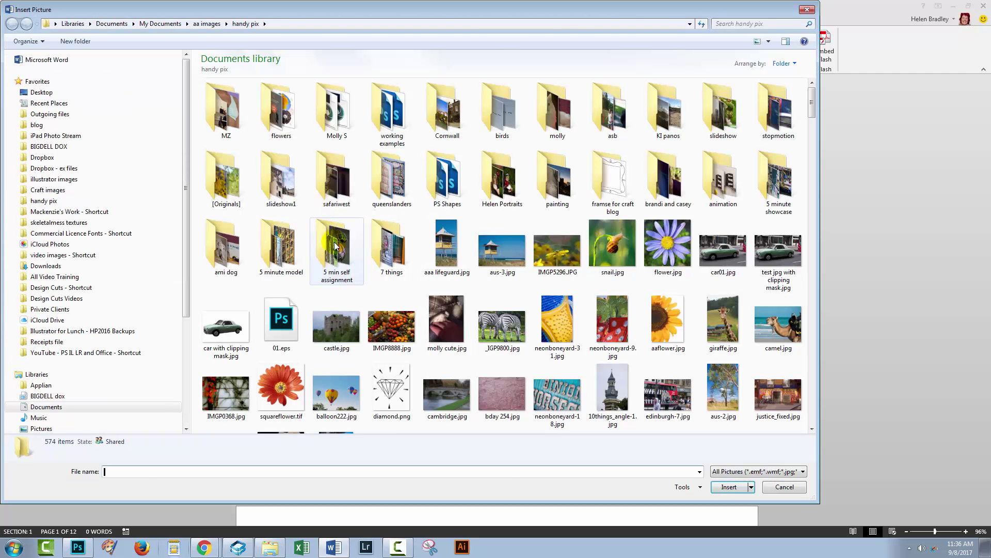
double_click(446, 243)
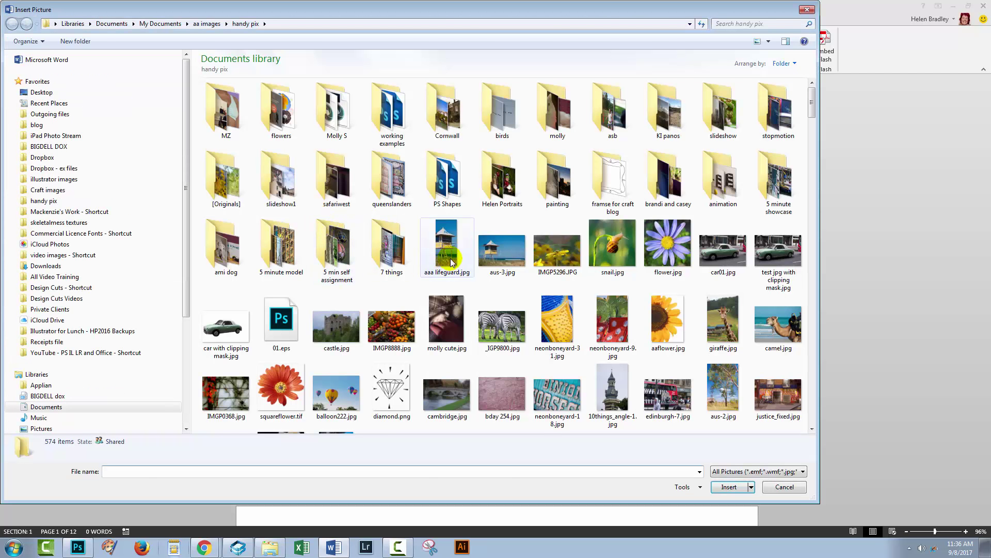